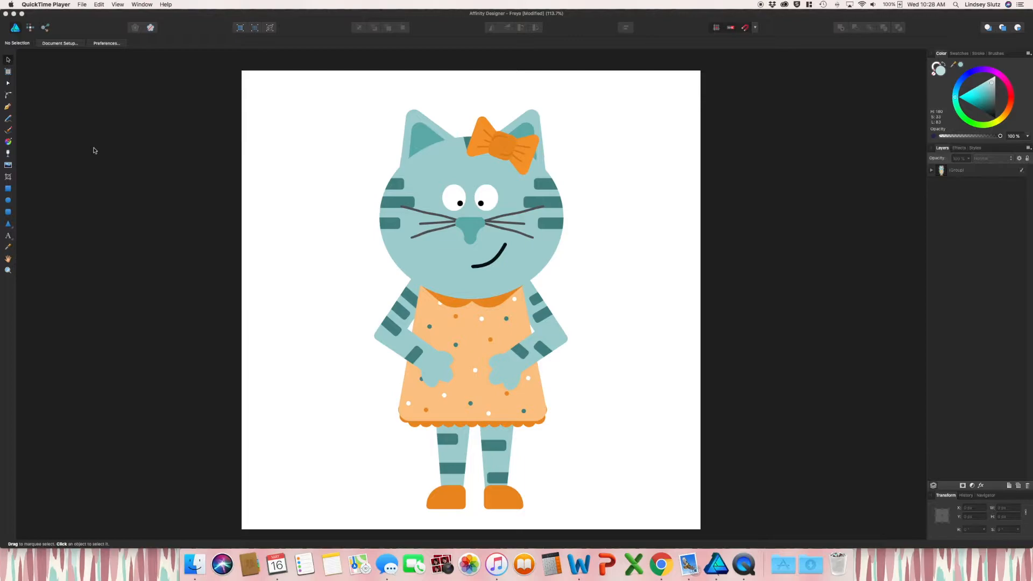
# Step: Draw a pale teal background rectangle, about 1034 × 1046 px, covering the artboard and place it behind the cat
pyautogui.click(9, 189)
pyautogui.moveTo(235, 61); pyautogui.dragTo(709, 532)
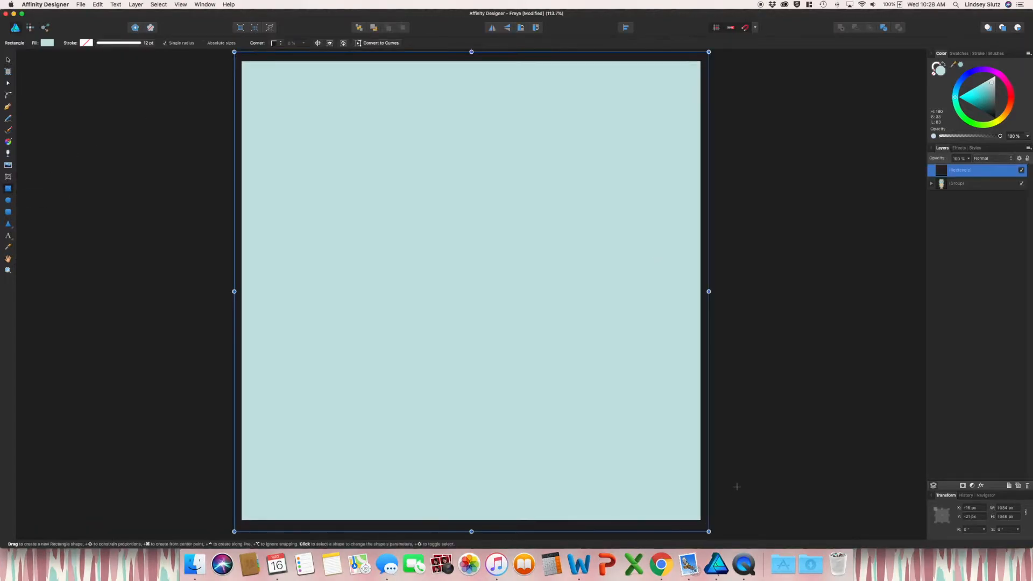
pyautogui.scroll(1, 737, 487)
pyautogui.press('super+shift+[')
pyautogui.doubleClick(941, 70)
pyautogui.moveTo(340, 230); pyautogui.dragTo(808, 184)
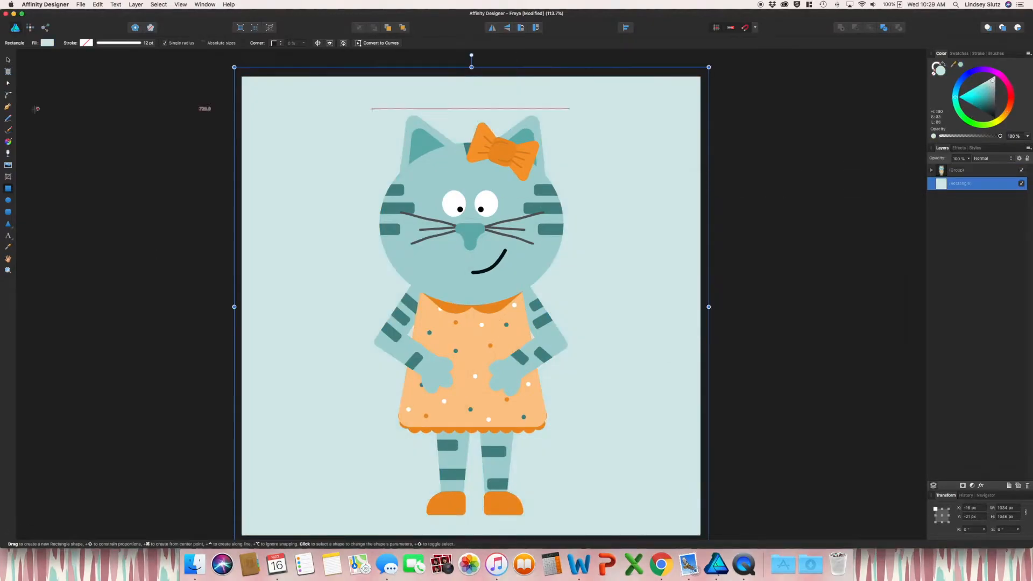
# Step: Draw a slightly darker teal horizontal stripe, about 1201 × 27 px, across the upper part of the background
pyautogui.moveTo(214, 84); pyautogui.dragTo(764, 96)
pyautogui.doubleClick(939, 70)
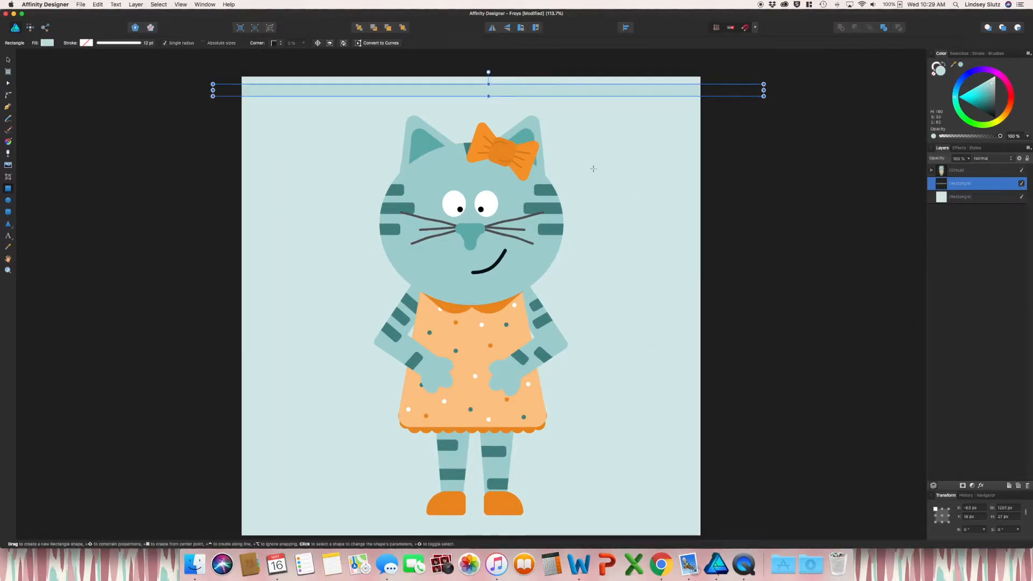
pyautogui.press('v')
pyautogui.click(594, 92)
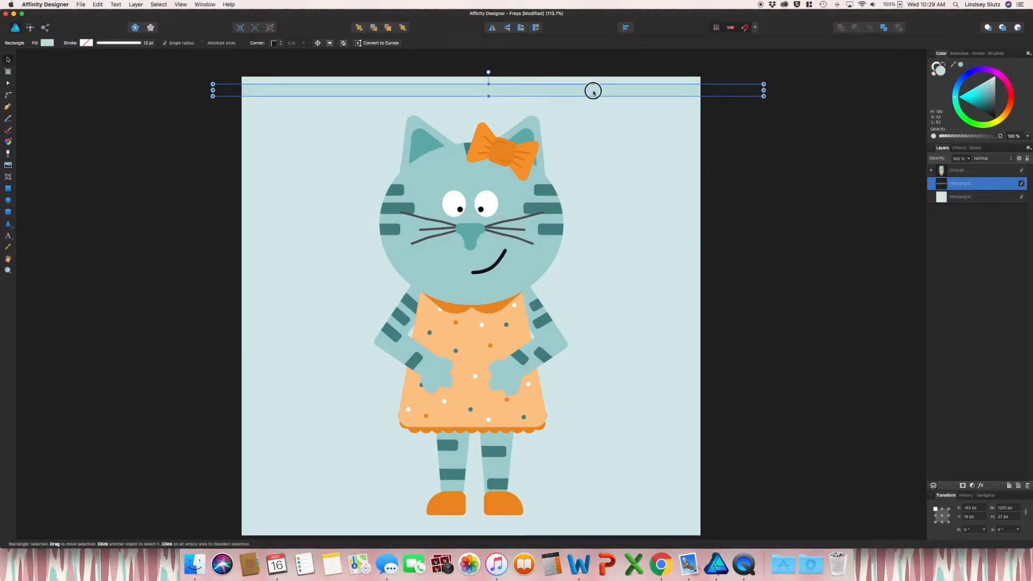
# Step: Duplicate the stripe downward at even spacing until the stripes fill the whole background
pyautogui.moveTo(593, 92); pyautogui.dragTo(594, 118)
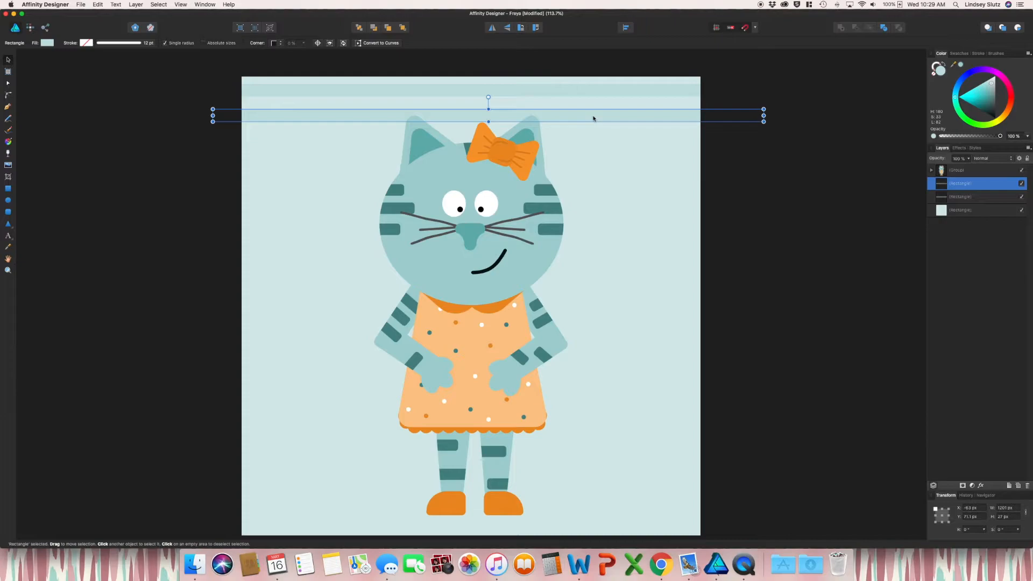
pyautogui.press('super+j')
pyautogui.press('super+j')
pyautogui.press('super+j')
pyautogui.press('super+j')
pyautogui.press('super+j')
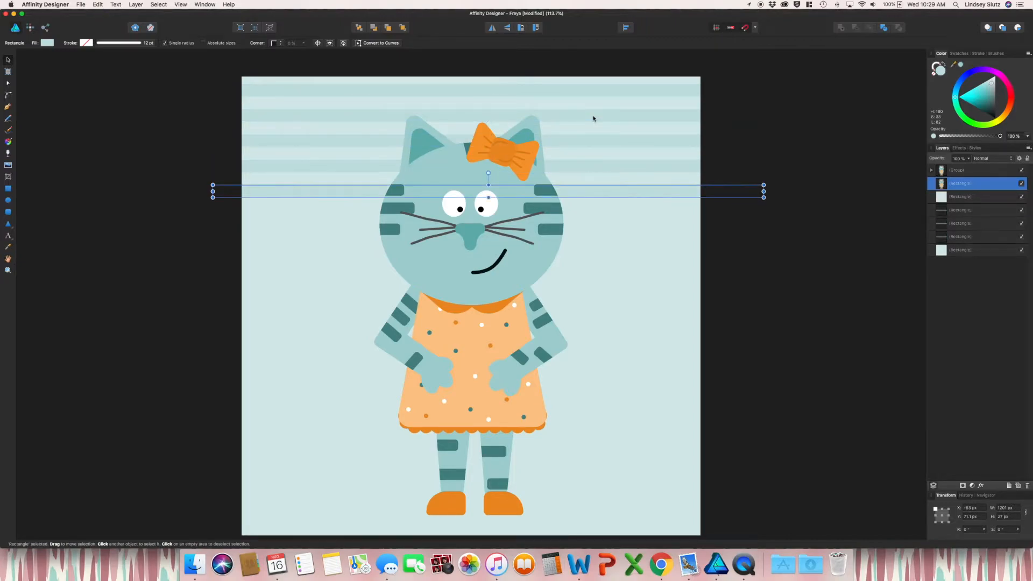
pyautogui.press('super+j')
pyautogui.press('super+j')
pyautogui.press('super+j')
pyautogui.press('super+j')
pyautogui.press('super+j')
pyautogui.press('super+j')
pyautogui.press('super+j')
pyautogui.press('super+j')
pyautogui.press('super+j')
pyautogui.press('super+j')
pyautogui.press('super+j')
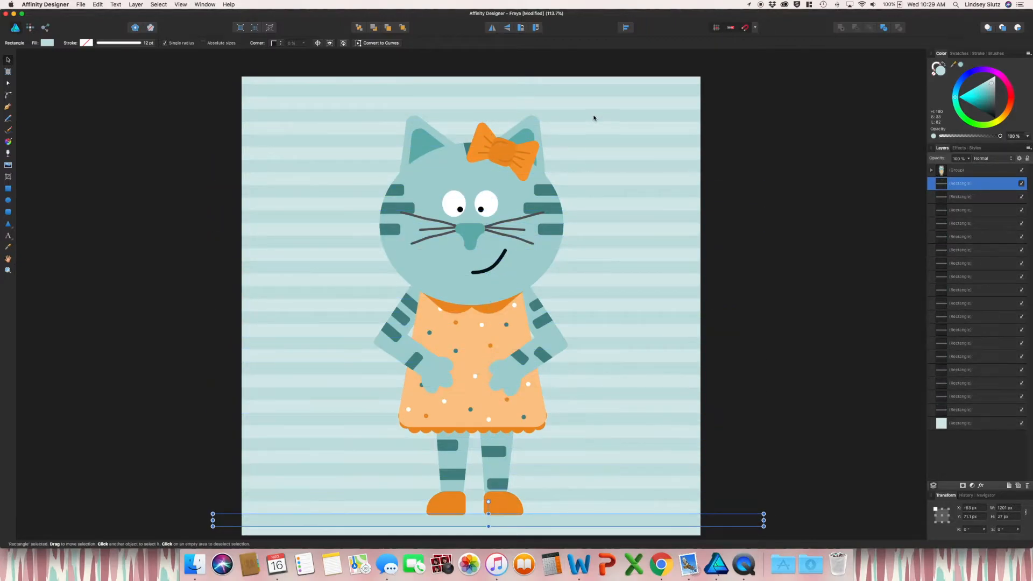
# Step: Group all the background stripes and lower the group's opacity so they look fainter
pyautogui.click(99, 128)
pyautogui.click(984, 410)
pyautogui.keyDown('shift'); pyautogui.click(969, 183); pyautogui.keyUp('shift')
pyautogui.press('super+g')
pyautogui.moveTo(1001, 137); pyautogui.dragTo(971, 137)
pyautogui.press('super+minus')
pyautogui.press('super+minus')
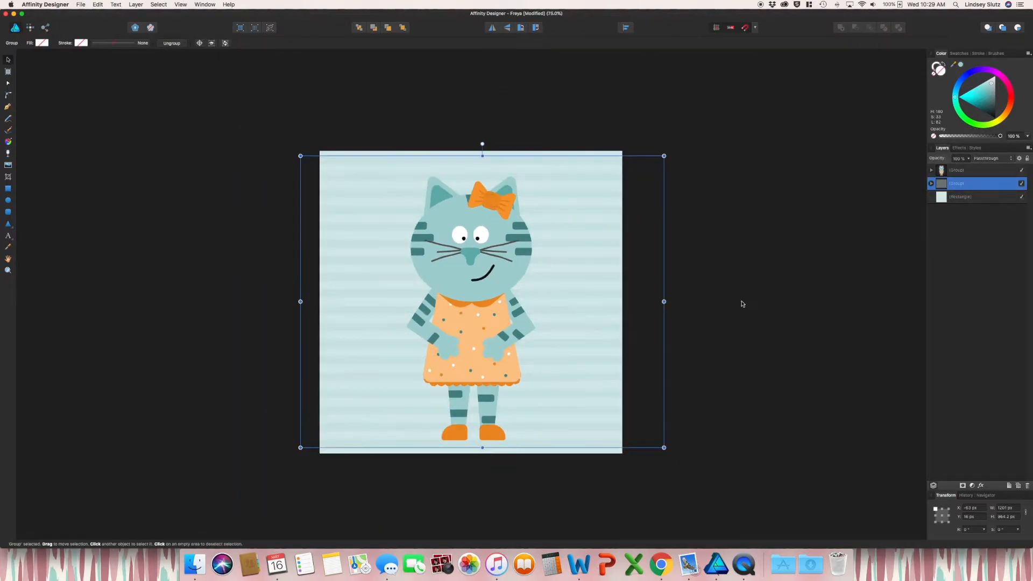
# Step: Rotate the stripe group diagonally and enlarge it to cover the entire artboard
pyautogui.click(743, 307)
pyautogui.moveTo(673, 429); pyautogui.dragTo(927, 295)
pyautogui.moveTo(574, 346); pyautogui.dragTo(381, 334)
pyautogui.moveTo(736, 284); pyautogui.dragTo(1016, 259)
pyautogui.click(792, 442)
pyautogui.press('super+0')
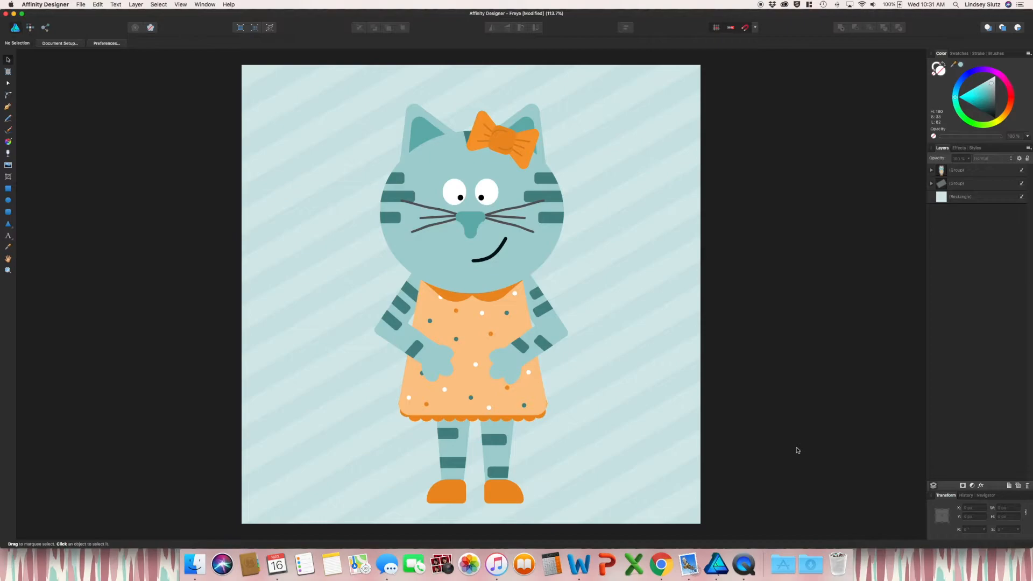
# Step: Remove the diagonal stripes and recolor the background rectangle to a light sky blue
pyautogui.hotkey('ctrl', 'z')
pyautogui.click(685, 384)
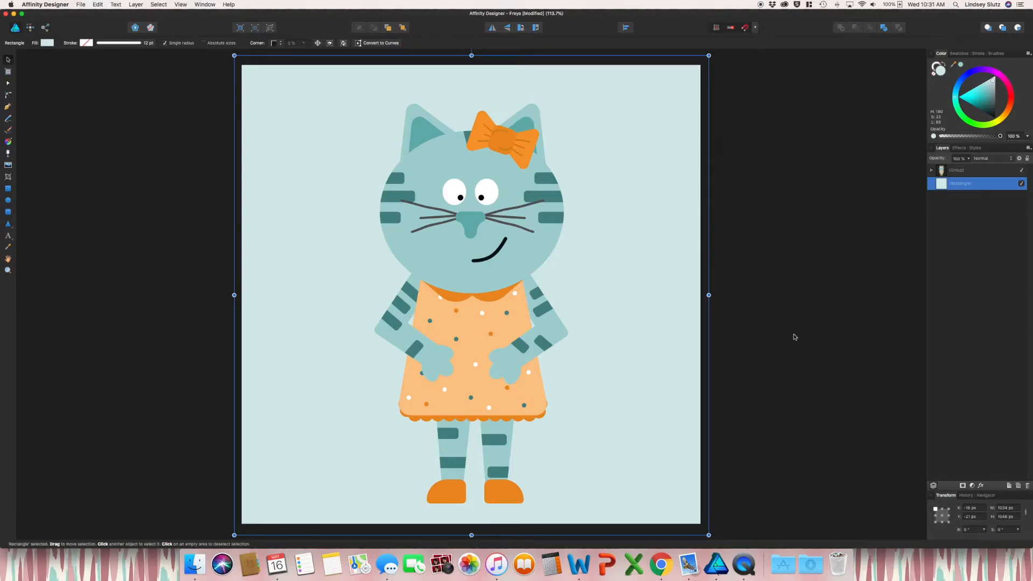
pyautogui.click(965, 76)
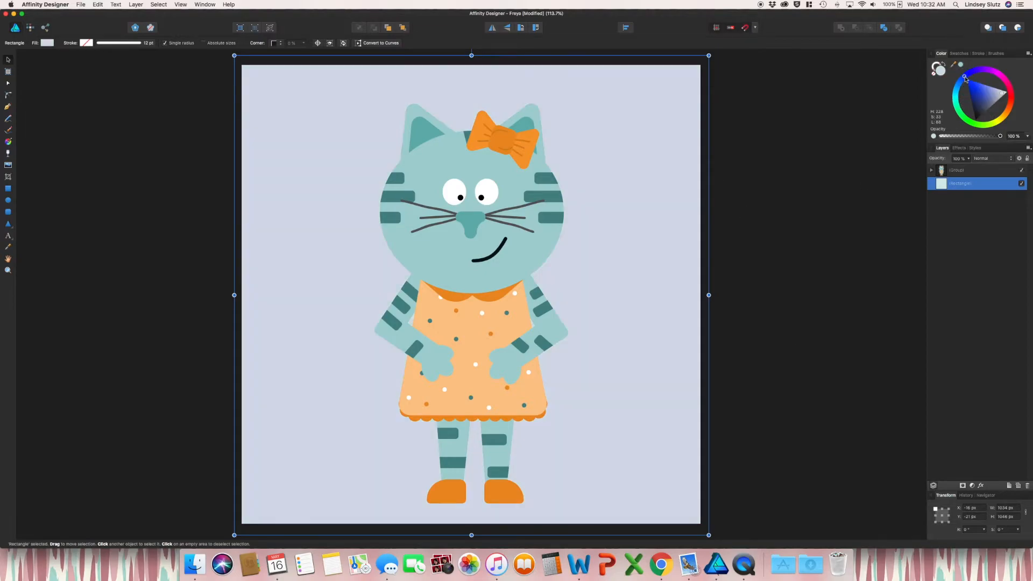
pyautogui.click(988, 90)
pyautogui.click(955, 95)
pyautogui.click(983, 83)
pyautogui.moveTo(982, 83); pyautogui.dragTo(989, 92)
pyautogui.click(958, 86)
pyautogui.click(986, 84)
pyautogui.click(789, 185)
pyautogui.click(961, 184)
pyautogui.click(994, 83)
pyautogui.click(789, 186)
# Step: Draw a white rectangle about 272 px wide in the sky beside the cat's arm
pyautogui.click(8, 189)
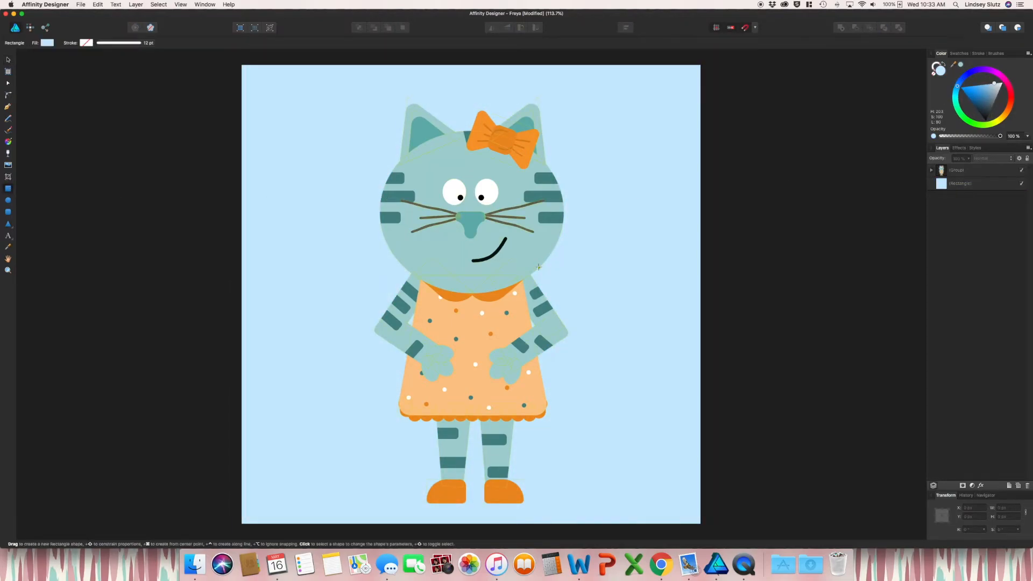
pyautogui.moveTo(570, 270); pyautogui.dragTo(695, 311)
pyautogui.moveTo(996, 86); pyautogui.dragTo(1008, 80)
# Step: Round the white rectangle's lower corners to about 41 px and its upper corners to about 68 px
pyautogui.click(8, 96)
pyautogui.click(570, 311)
pyautogui.keyDown('shift'); pyautogui.click(695, 311); pyautogui.keyUp('shift')
pyautogui.moveTo(693, 312); pyautogui.dragTo(677, 294)
pyautogui.click(571, 270)
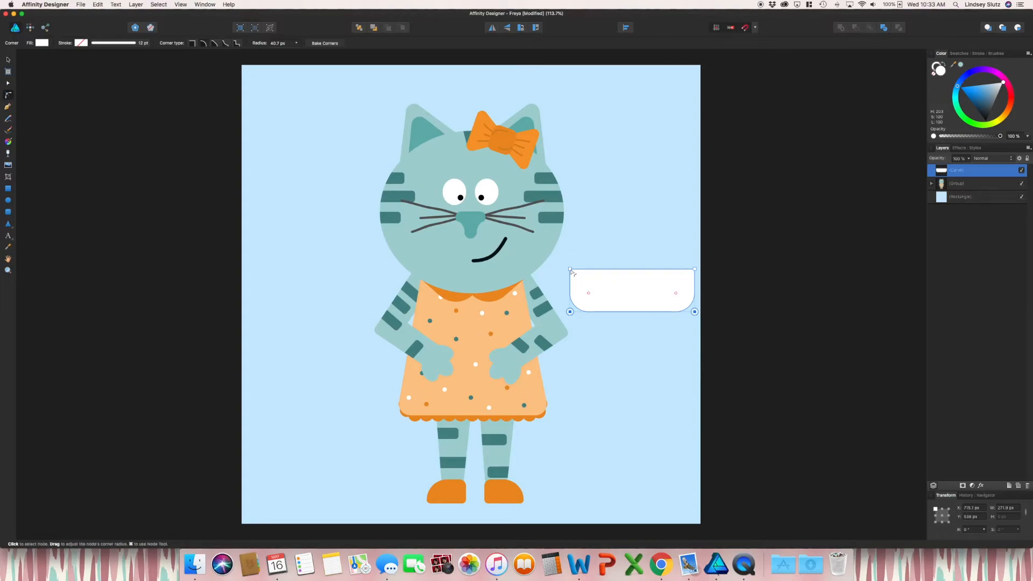
pyautogui.keyDown('shift'); pyautogui.click(693, 270); pyautogui.keyUp('shift')
pyautogui.moveTo(694, 270); pyautogui.dragTo(656, 293)
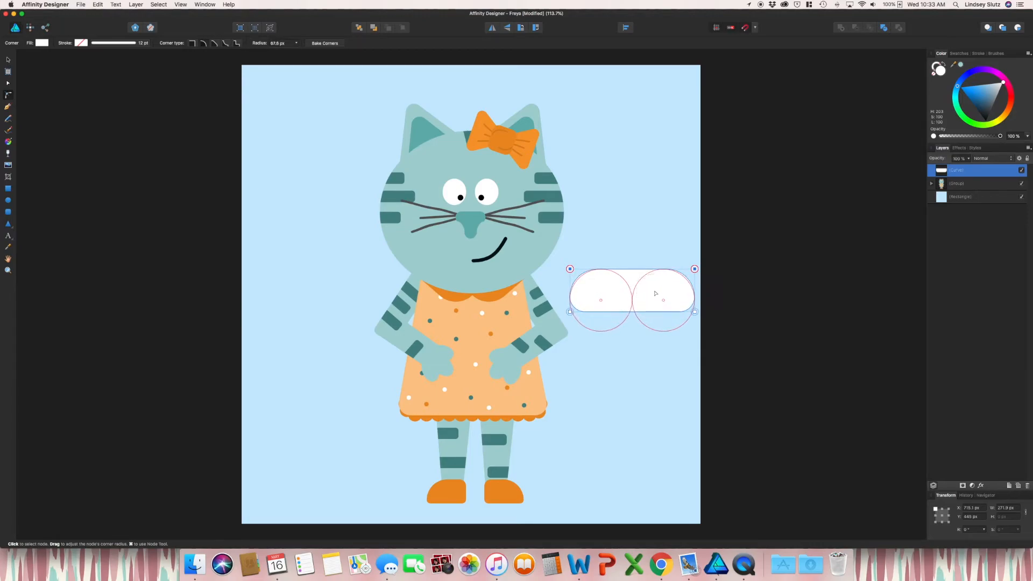
pyautogui.click(800, 303)
# Step: Draw a white ellipse over the middle of the rounded base and merge both shapes into one cloud
pyautogui.click(8, 200)
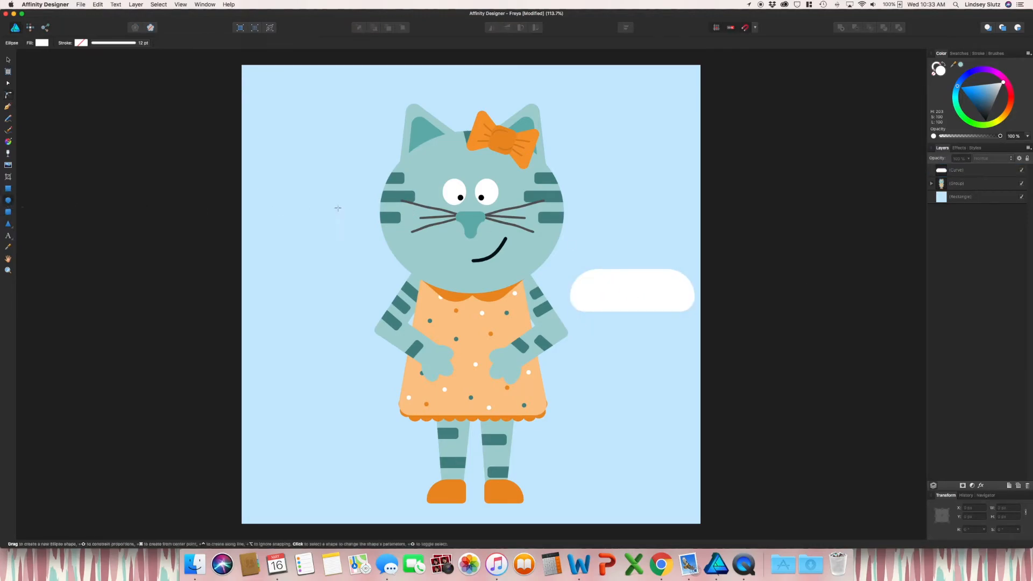
pyautogui.moveTo(598, 242)
pyautogui.mouseDown()
pyautogui.moveTo(676, 300)
pyautogui.moveTo(599, 243)
pyautogui.mouseUp()
pyautogui.press('v')
pyautogui.click(742, 281)
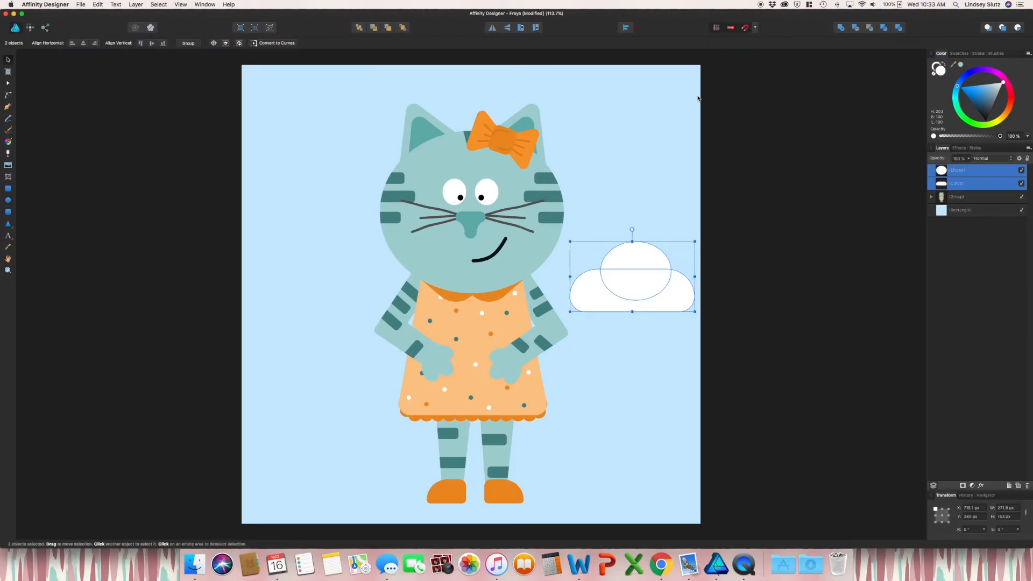
pyautogui.click(840, 29)
pyautogui.click(724, 321)
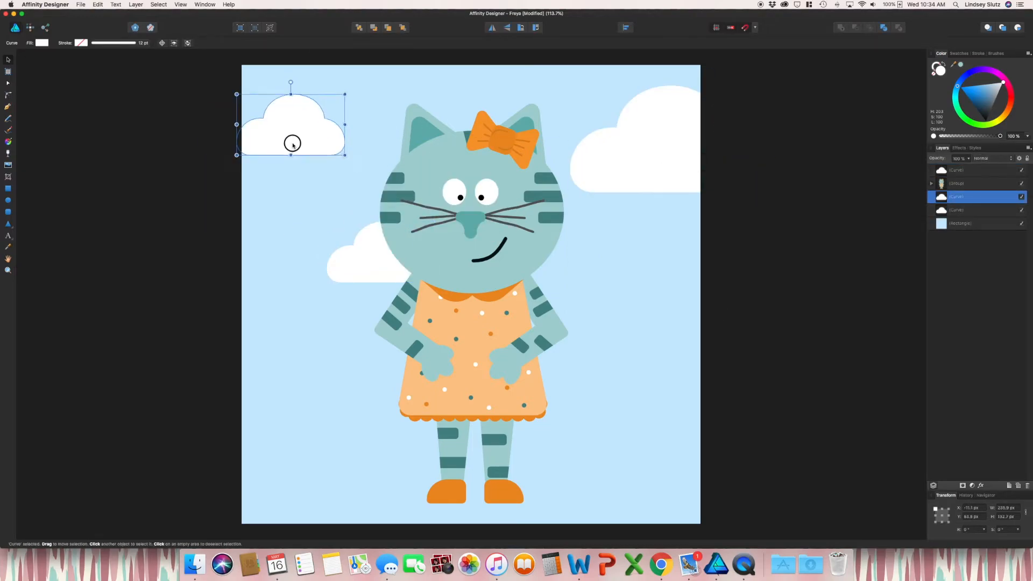
# Step: Place a copy of the upper-left cloud lower in the sky, beside the cat's shoulder
pyautogui.moveTo(292, 144); pyautogui.dragTo(307, 325)
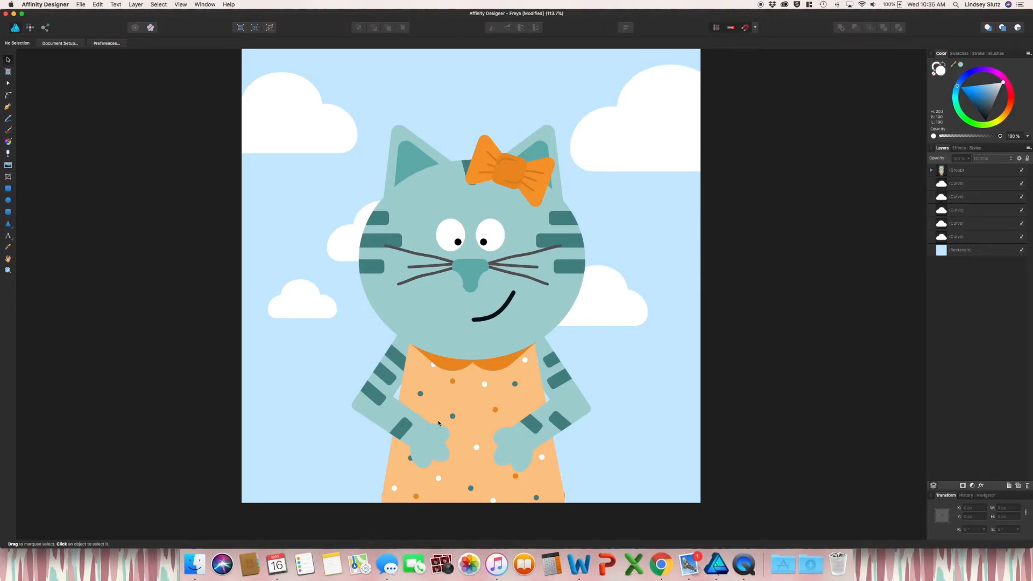
# Step: Draw a white envelope rectangle, about 205 × 122 px, with a small teal rounded-rectangle stamp in its upper-right corner
pyautogui.click(8, 189)
pyautogui.moveTo(581, 351); pyautogui.dragTo(675, 407)
pyautogui.click(8, 211)
pyautogui.moveTo(656, 357); pyautogui.dragTo(665, 368)
pyautogui.click(961, 64)
pyautogui.press('v')
pyautogui.click(805, 278)
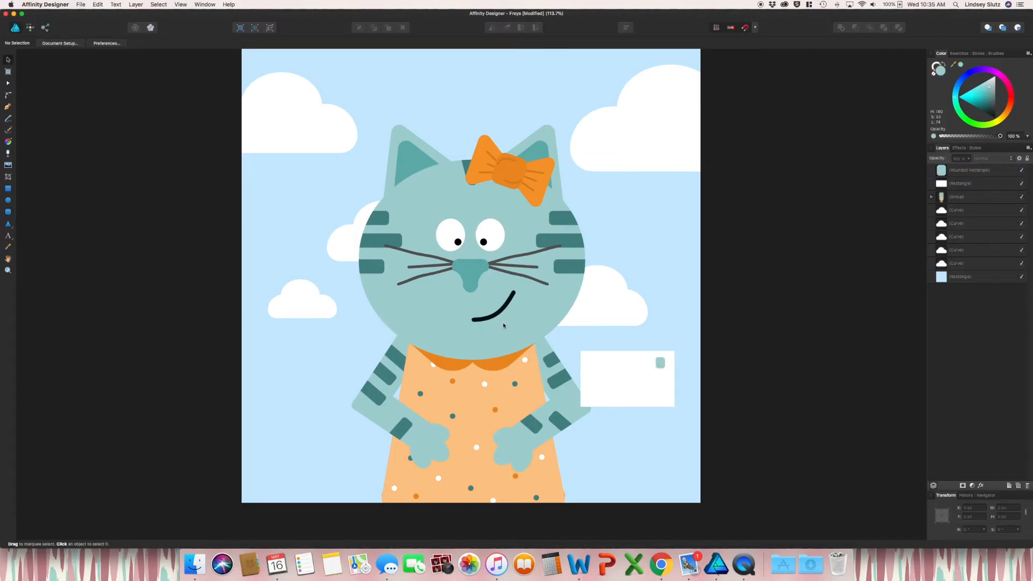
# Step: Draw a short wavy freehand line on the envelope and give it a thin dark gray stroke of about 0.9 pt
pyautogui.click(8, 118)
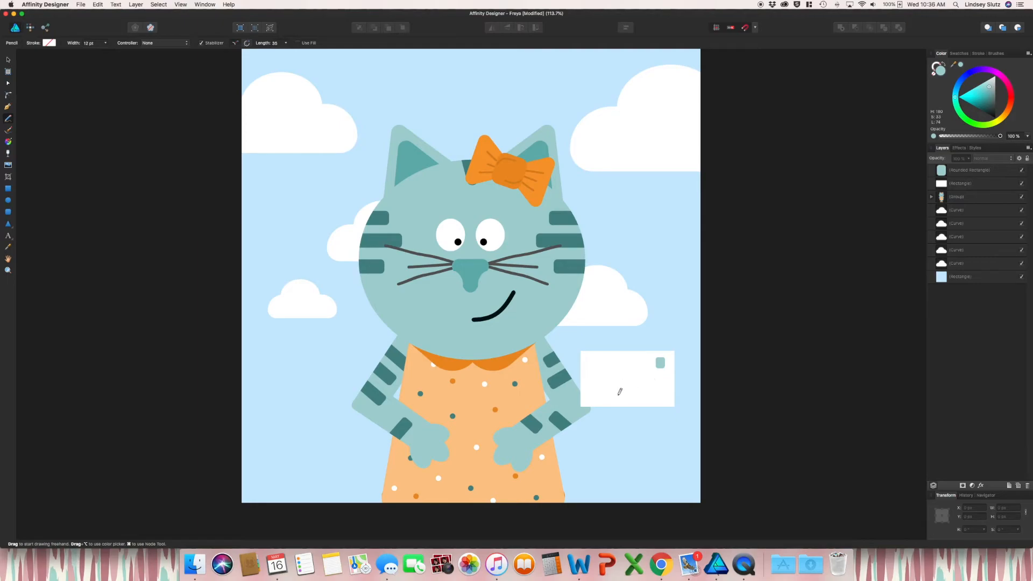
pyautogui.moveTo(612, 379); pyautogui.dragTo(648, 380)
pyautogui.press('v')
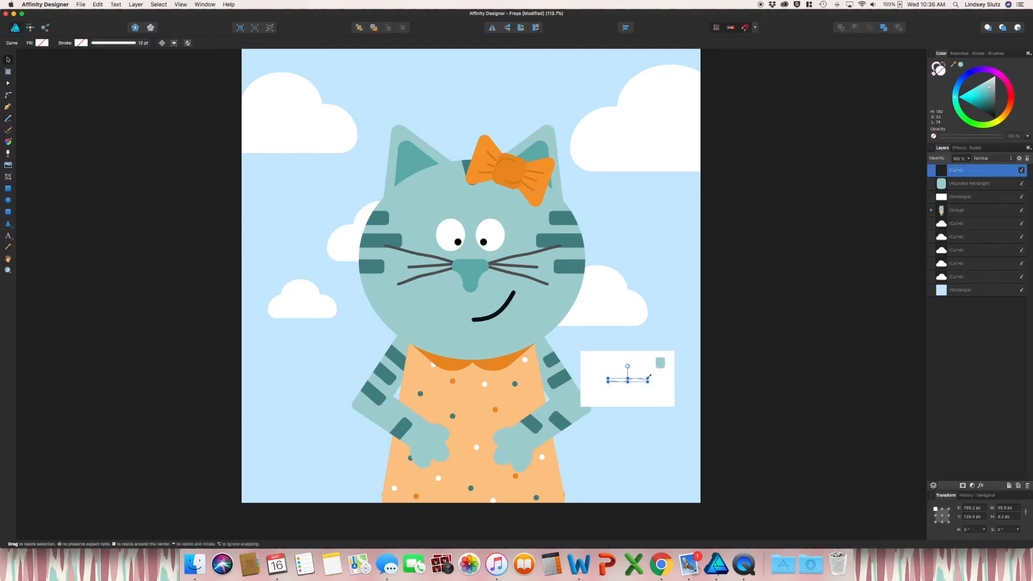
pyautogui.click(942, 135)
pyautogui.click(943, 64)
pyautogui.click(978, 54)
pyautogui.moveTo(981, 76); pyautogui.dragTo(959, 76)
# Step: Expand the wavy line's stroke into a filled shape
pyautogui.press('n')
pyautogui.click(158, 5)
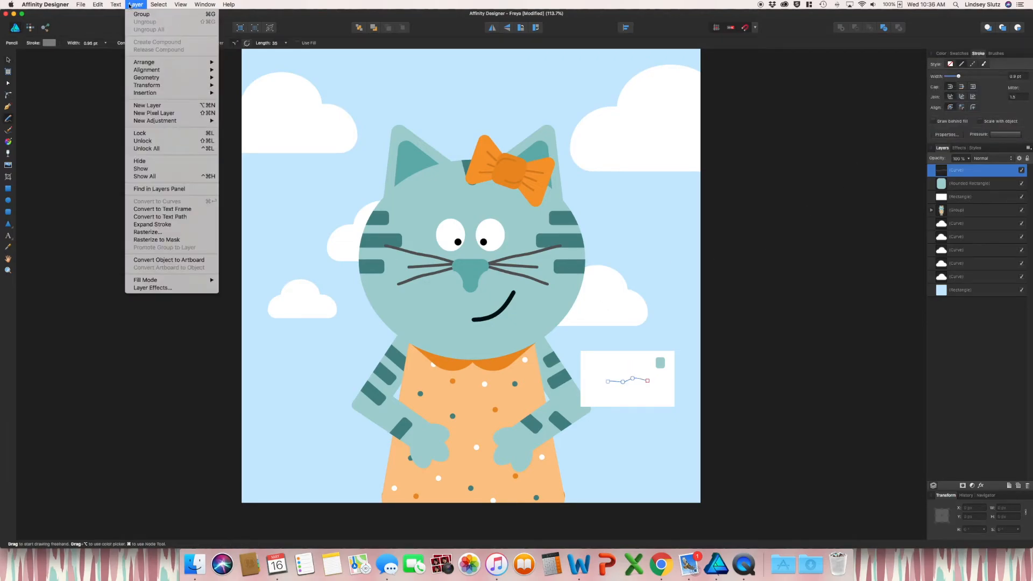
pyautogui.click(155, 226)
# Step: Duplicate the wavy line downward to make three evenly spaced address lines on the envelope
pyautogui.press('super+equal')
pyautogui.press('super+equal')
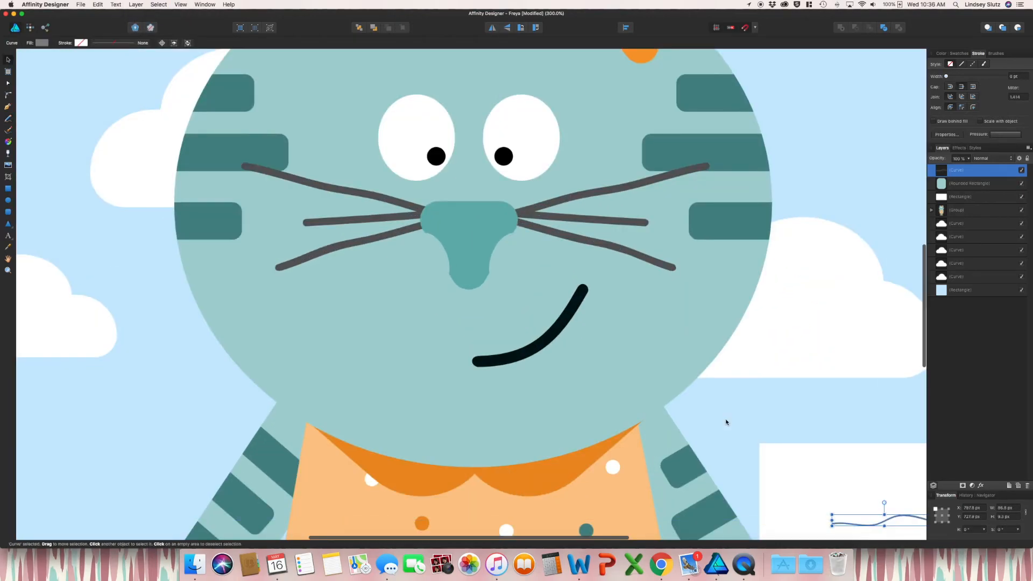
pyautogui.moveTo(821, 494)
pyautogui.mouseDown()
pyautogui.moveTo(685, 418)
pyautogui.moveTo(584, 315)
pyautogui.mouseUp()
pyautogui.moveTo(661, 339); pyautogui.dragTo(662, 364)
pyautogui.press('super+d')
# Step: Group the envelope, stamp and address lines into one object
pyautogui.click(861, 420)
pyautogui.moveTo(861, 419); pyautogui.dragTo(514, 253)
pyautogui.press('super+g')
pyautogui.moveTo(665, 315); pyautogui.dragTo(667, 346)
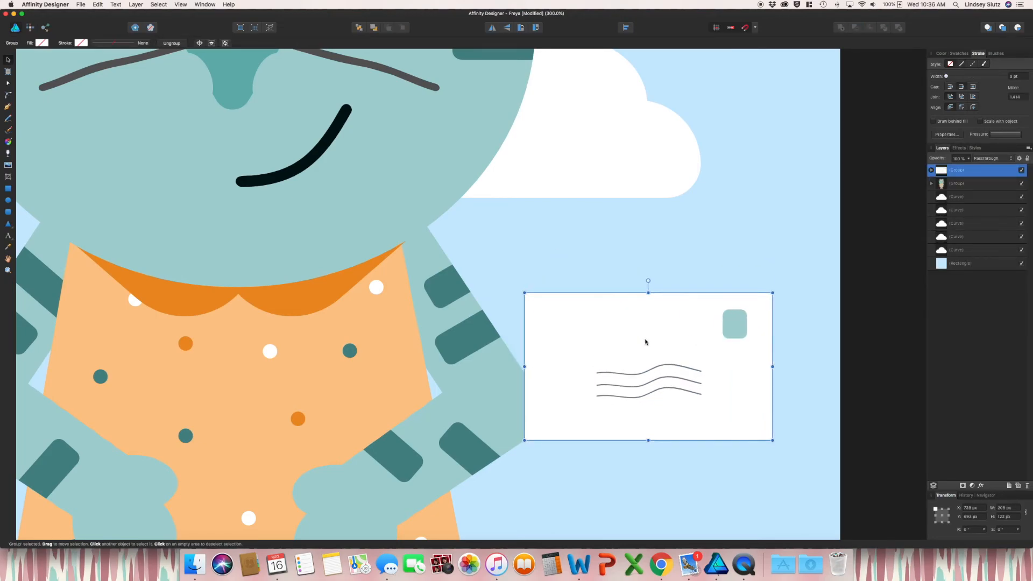
pyautogui.press('super+1')
pyautogui.click(441, 346)
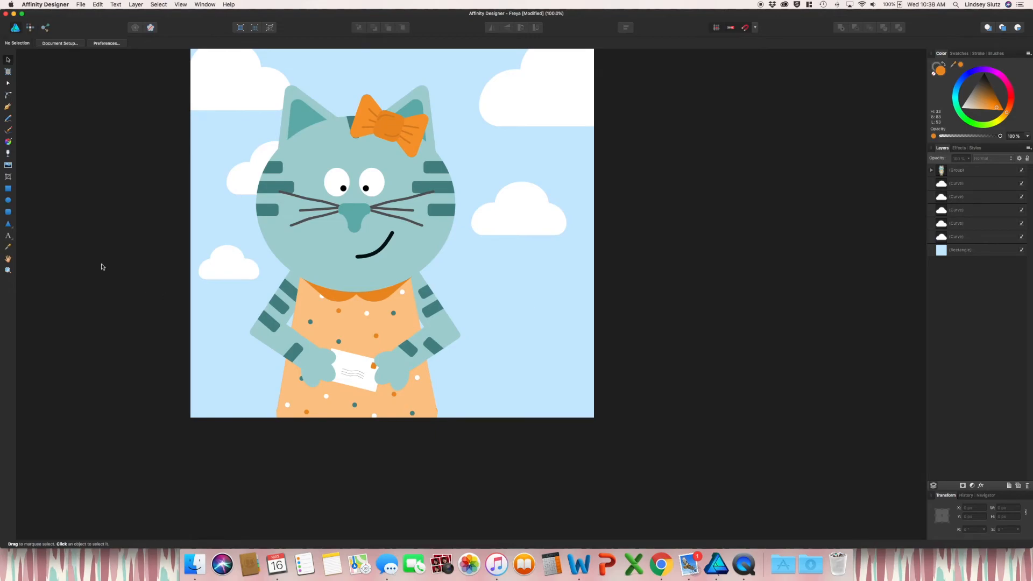
# Step: Draw a gray-brown vertical mailbox post, about 38 × 402 px, near the right edge of the artboard
pyautogui.press('m')
pyautogui.moveTo(562, 305); pyautogui.dragTo(577, 462)
pyautogui.moveTo(998, 107); pyautogui.dragTo(976, 92)
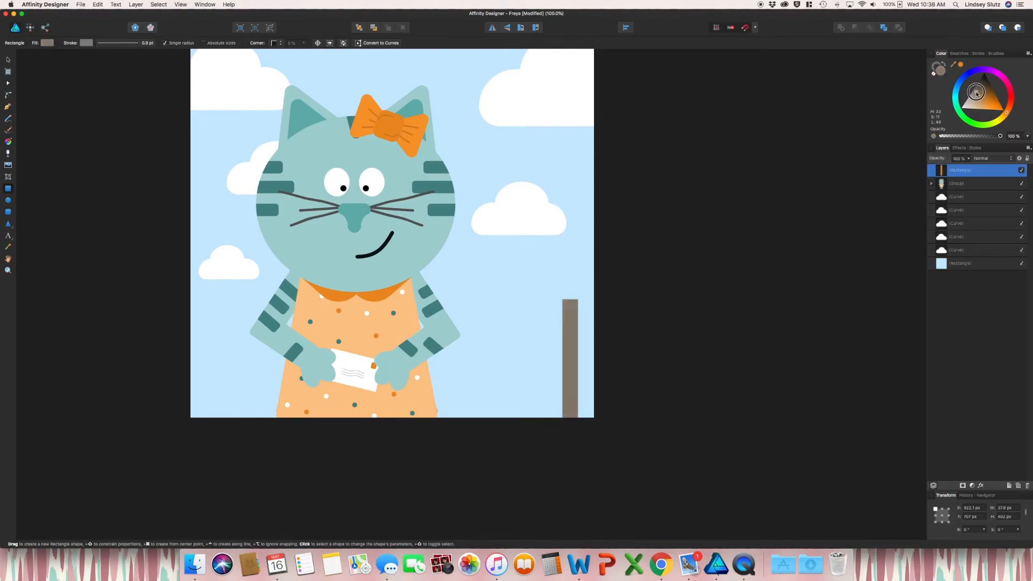
# Step: Add a horizontal support arm to the post and a narrow diagonal brace beneath it in the same gray-brown
pyautogui.moveTo(504, 338)
pyautogui.mouseDown()
pyautogui.moveTo(564, 350)
pyautogui.moveTo(570, 378)
pyautogui.mouseUp()
pyautogui.moveTo(572, 372)
pyautogui.mouseDown()
pyautogui.moveTo(565, 382)
pyautogui.moveTo(546, 360)
pyautogui.mouseUp()
pyautogui.press('v')
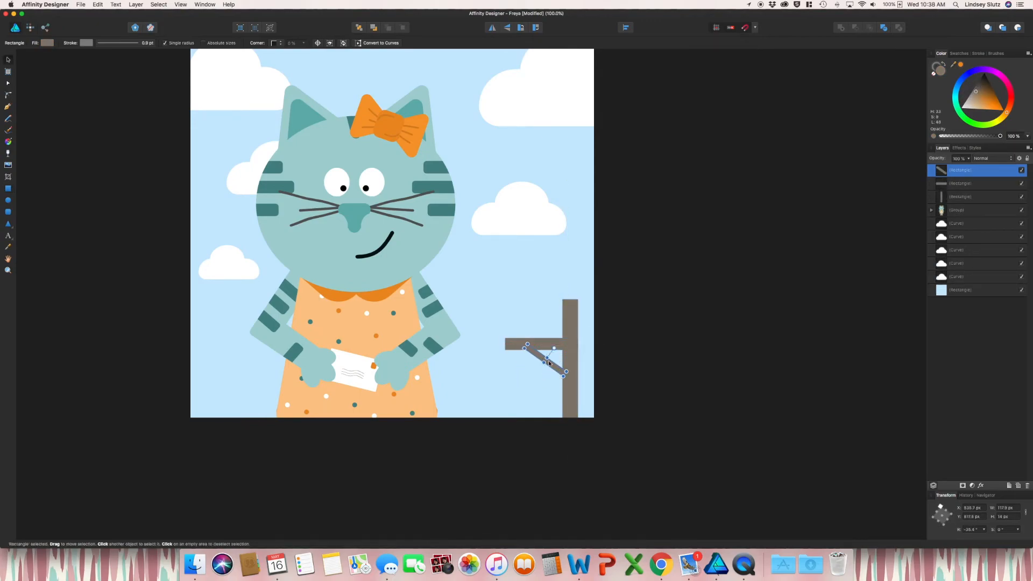
pyautogui.click(642, 356)
# Step: Draw a nearly black rectangle on top of the support arm as the mailbox body
pyautogui.click(8, 188)
pyautogui.moveTo(509, 306); pyautogui.dragTo(563, 338)
pyautogui.moveTo(976, 92); pyautogui.dragTo(982, 79)
pyautogui.press('v')
# Step: Merge the post, arm and brace into one shape and enlarge the stand together with the mailbox body
pyautogui.click(570, 362)
pyautogui.keyDown('shift'); pyautogui.click(543, 344); pyautogui.keyUp('shift')
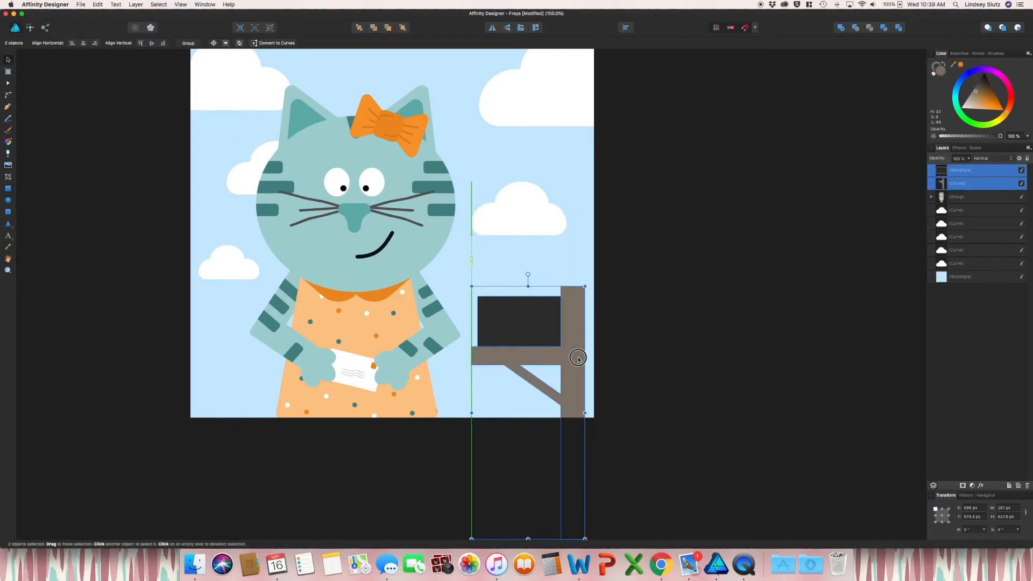
pyautogui.click(663, 304)
# Step: Round the outer corners at the top of the mailbox post and the free end of the support arm
pyautogui.click(577, 338)
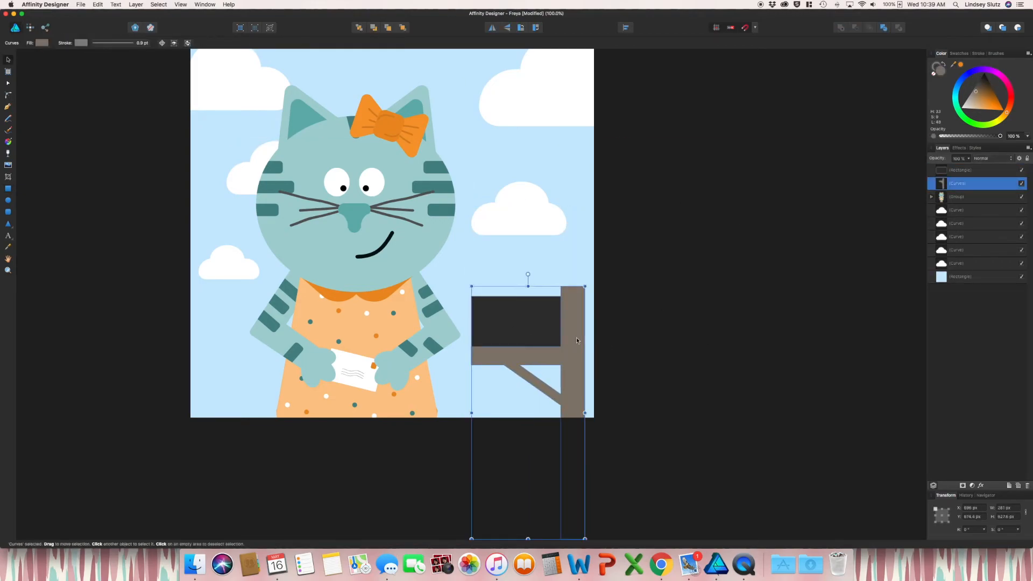
pyautogui.click(8, 95)
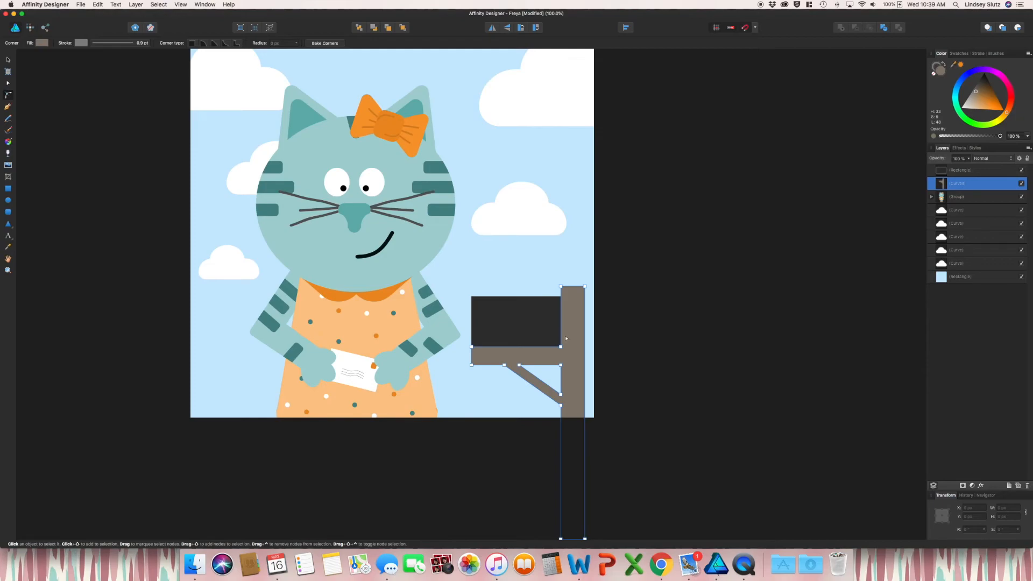
pyautogui.click(671, 371)
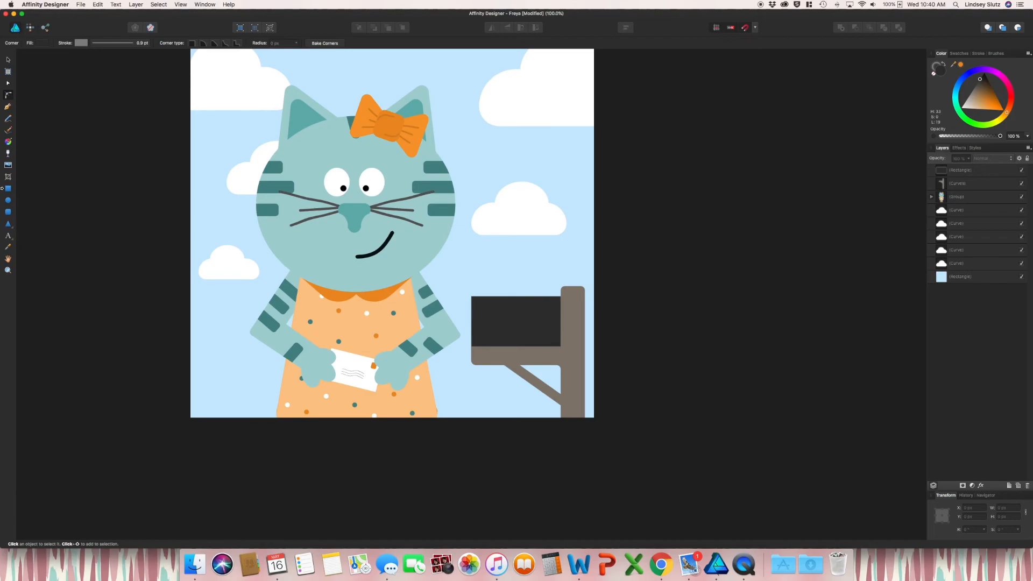
# Step: Draw two narrow, slightly lighter horizontal bands across the upper part of the mailbox body
pyautogui.click(9, 188)
pyautogui.moveTo(472, 300); pyautogui.dragTo(560, 305)
pyautogui.moveTo(472, 313); pyautogui.dragTo(560, 322)
pyautogui.press('v')
# Step: Remove the outline from the mailbox bands and round the mailbox body's free upper corner
pyautogui.click(538, 303)
pyautogui.click(937, 66)
pyautogui.click(933, 74)
pyautogui.click(942, 72)
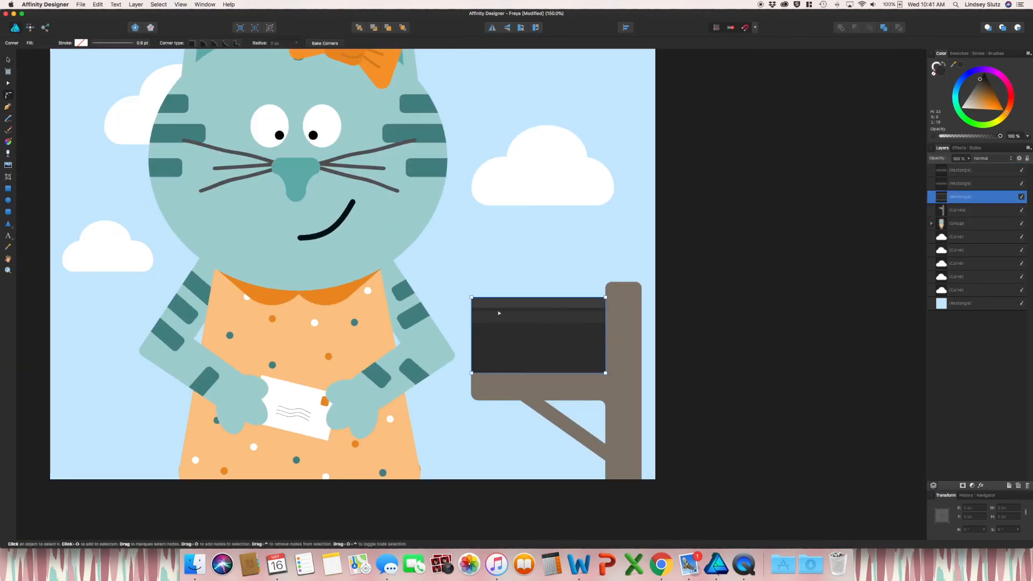
pyautogui.click(810, 300)
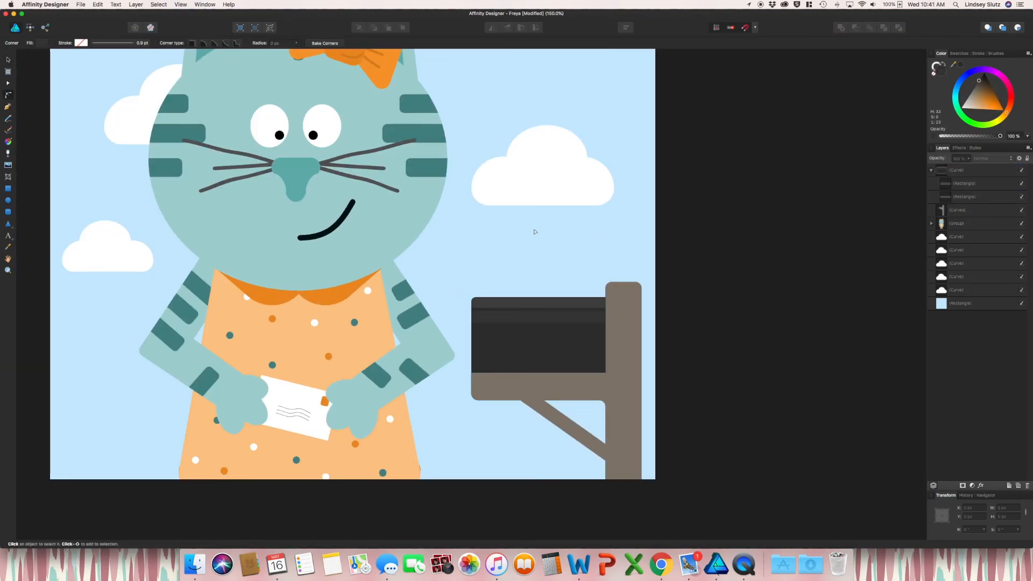
# Step: Draw a red mailbox flag from a narrow vertical bar and a wider rectangle with rounded corners at its top
pyautogui.click(8, 189)
pyautogui.moveTo(491, 294); pyautogui.dragTo(497, 345)
pyautogui.moveTo(491, 283); pyautogui.dragTo(525, 307)
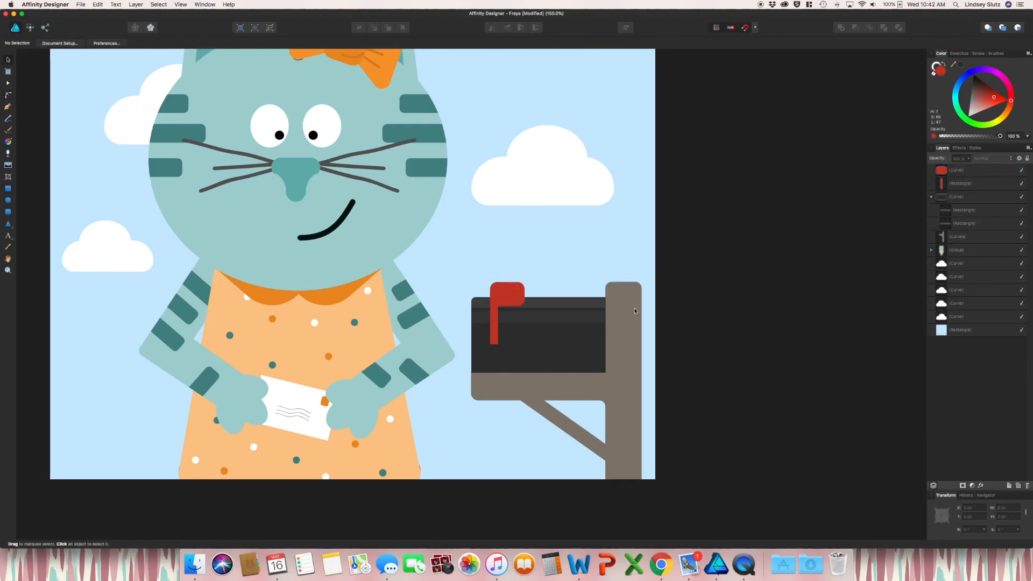
pyautogui.press('super+minus')
pyautogui.press('super+minus')
pyautogui.press('super+0')
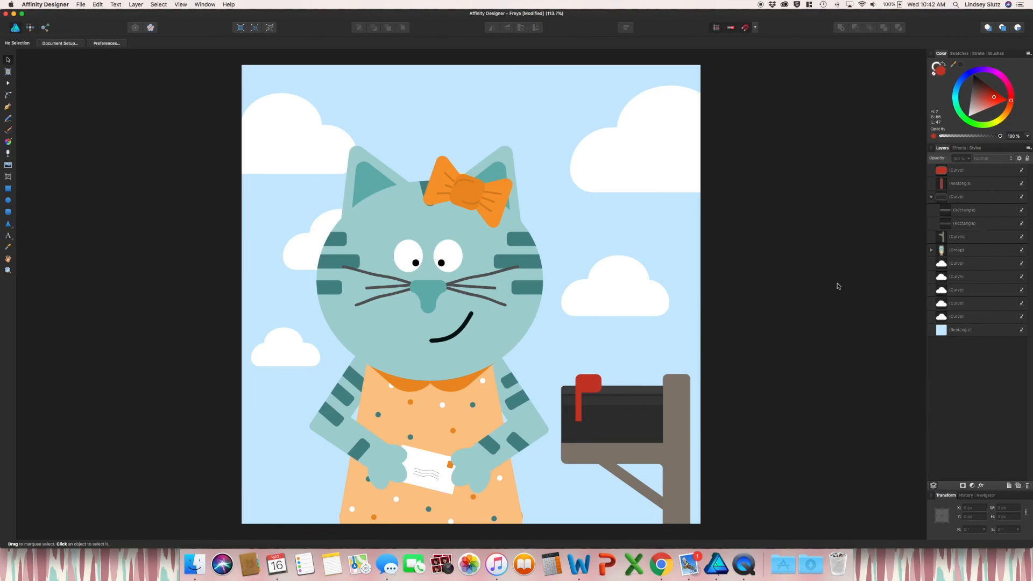